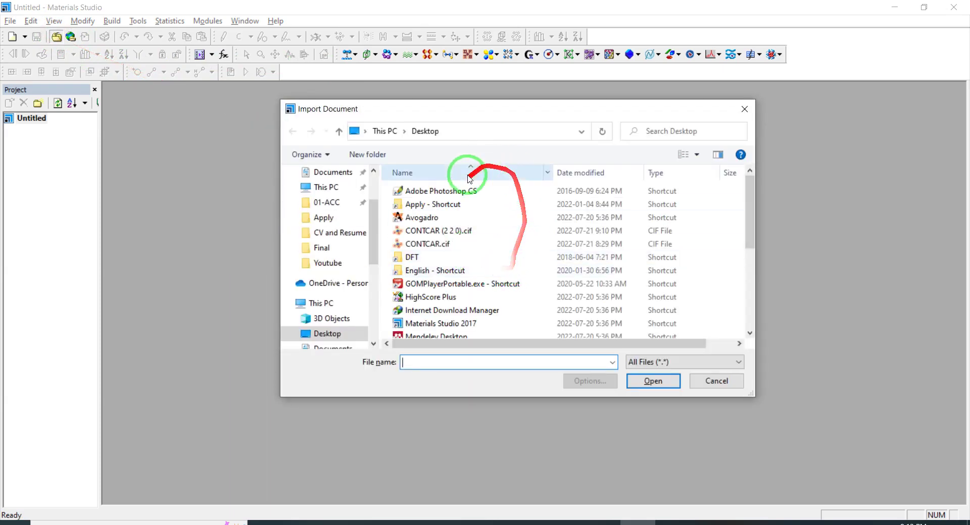
# Step: Import CONTCAR.cif as CONTCAR.xsd and rotate its unit cell to inspect the atoms
pyautogui.doubleClick(437, 243)
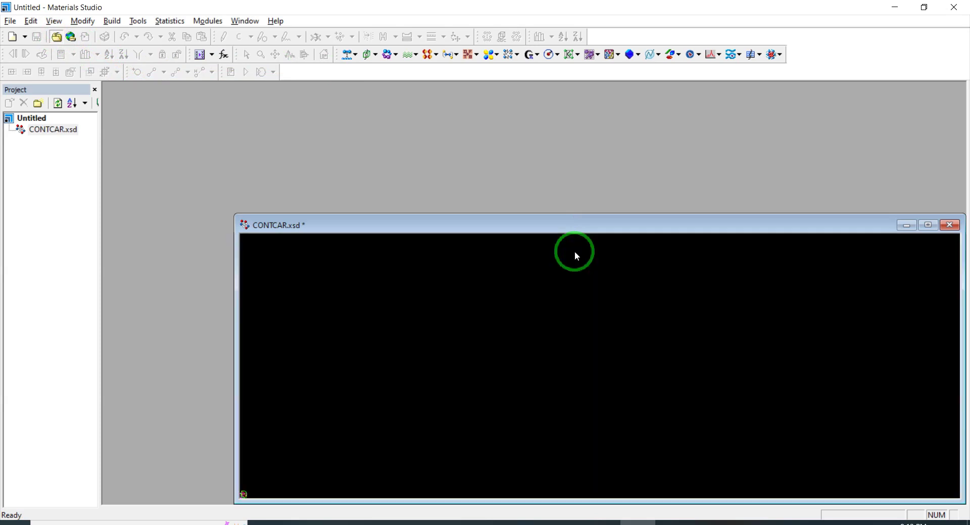
pyautogui.moveTo(621, 318); pyautogui.dragTo(583, 357, button='right')
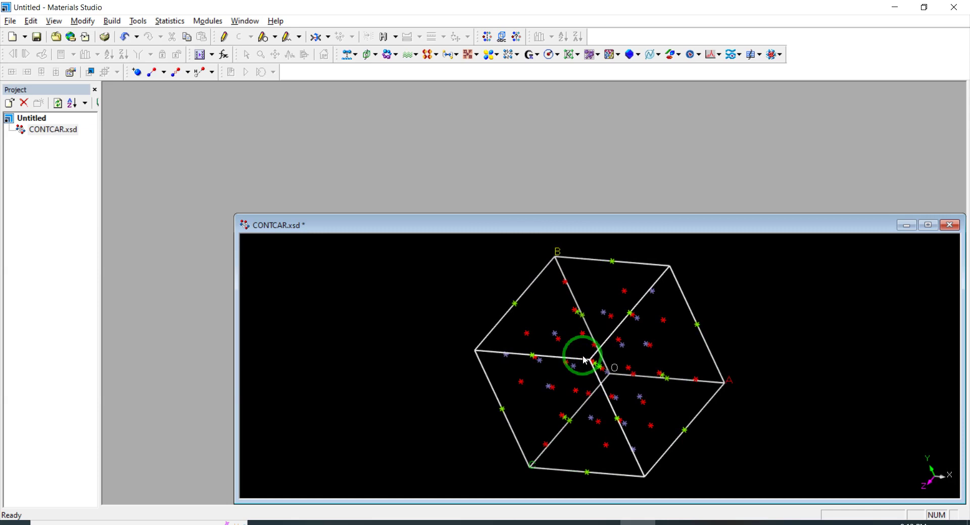
pyautogui.moveTo(585, 360); pyautogui.dragTo(577, 318, button='right')
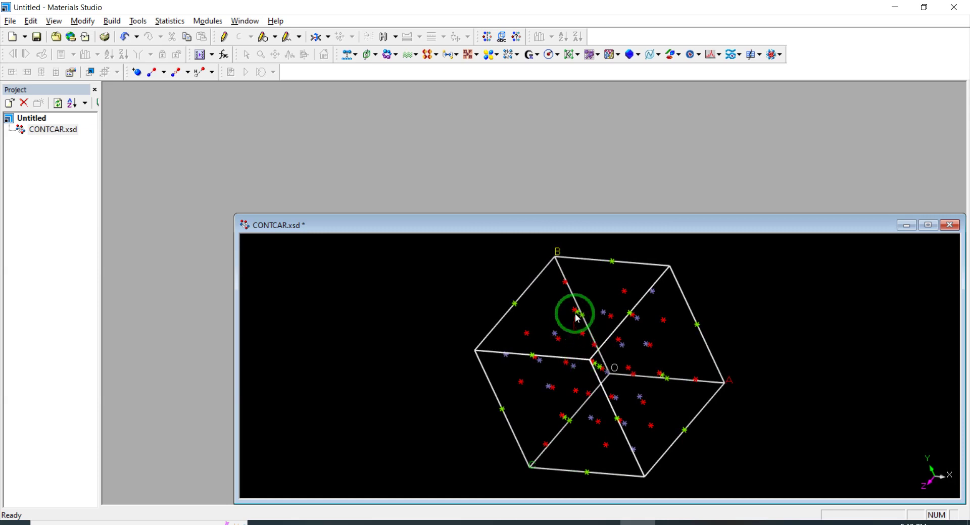
# Step: In Cleave Surface, enter cleave plane 2 2 0 and fractional thickness 2
pyautogui.click(120, 21)
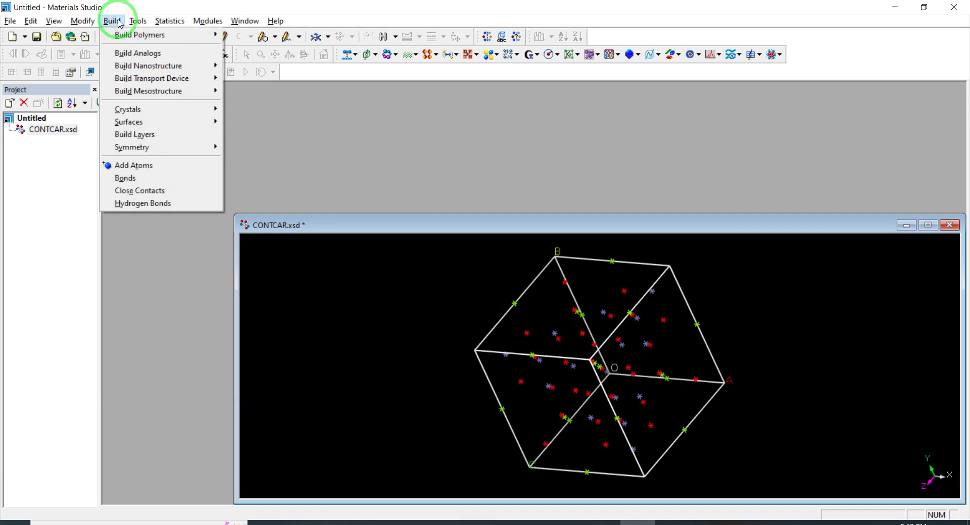
pyautogui.moveTo(178, 126)
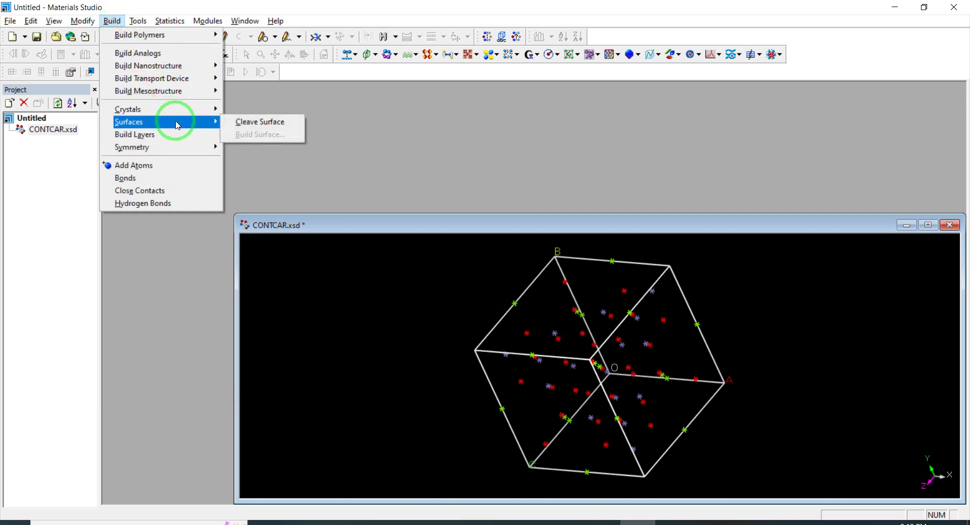
pyautogui.click(253, 123)
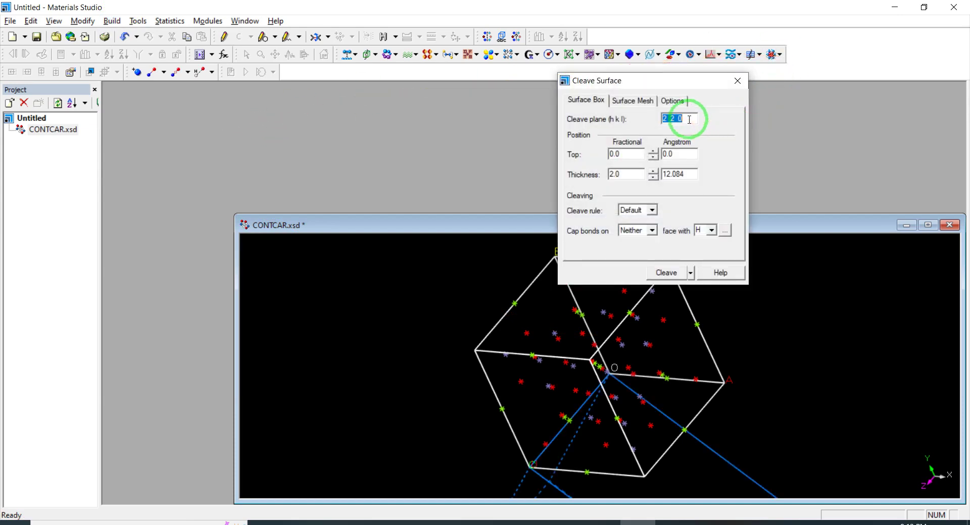
pyautogui.write('1 1 1')
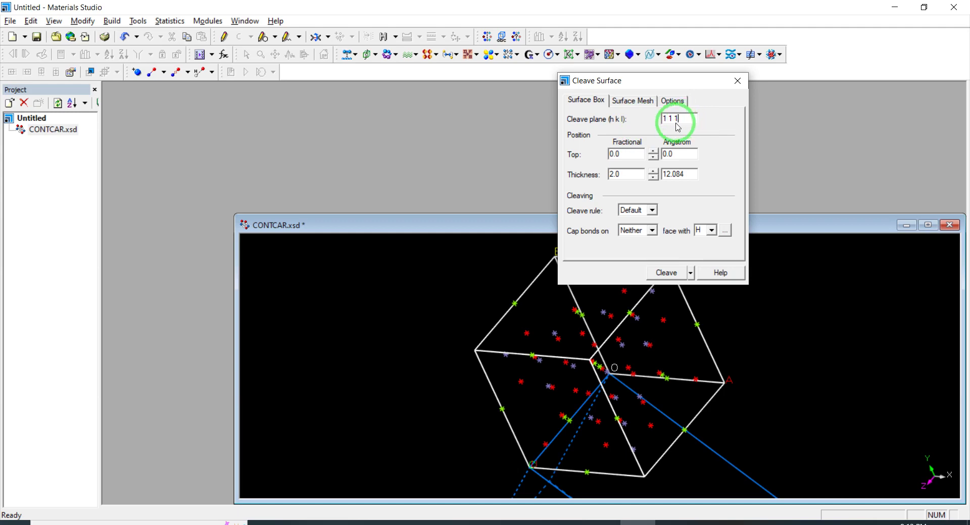
pyautogui.moveTo(689, 118); pyautogui.dragTo(459, 108)
pyautogui.write('2 2 0')
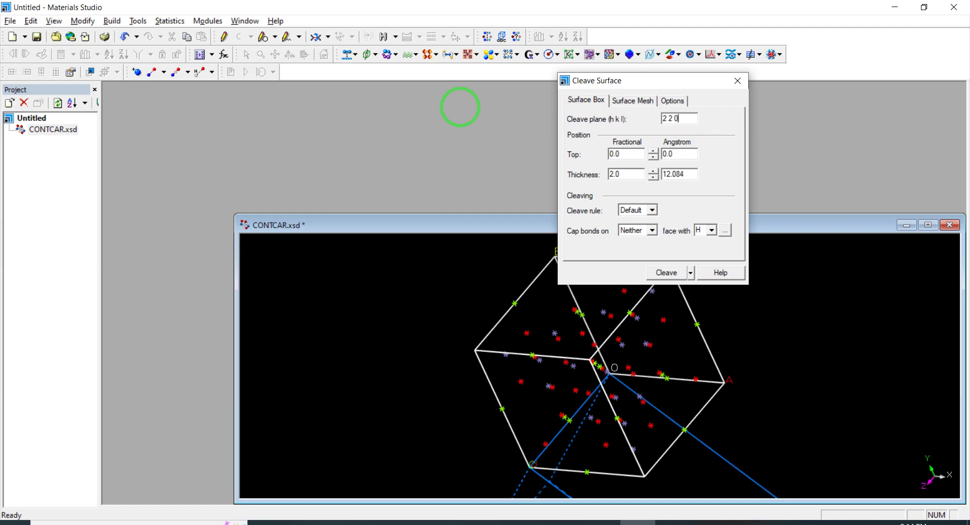
pyautogui.doubleClick(623, 175)
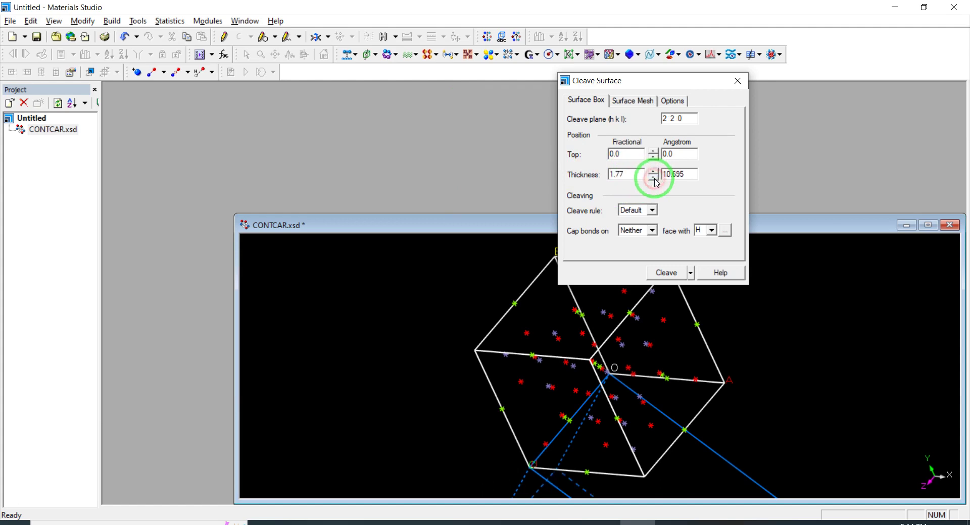
pyautogui.write('1')
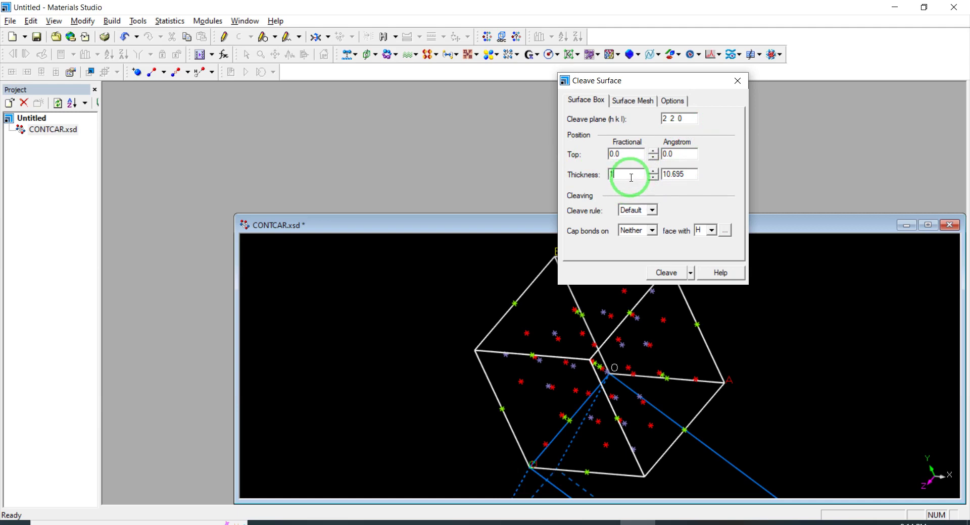
pyautogui.moveTo(630, 177); pyautogui.dragTo(535, 170)
pyautogui.write('2')
# Step: Cleave into CONTCAR (2 2 0).xsd, dismiss the Recleave dialog, and rotate the slab to inspect it
pyautogui.click(665, 273)
pyautogui.click(737, 81)
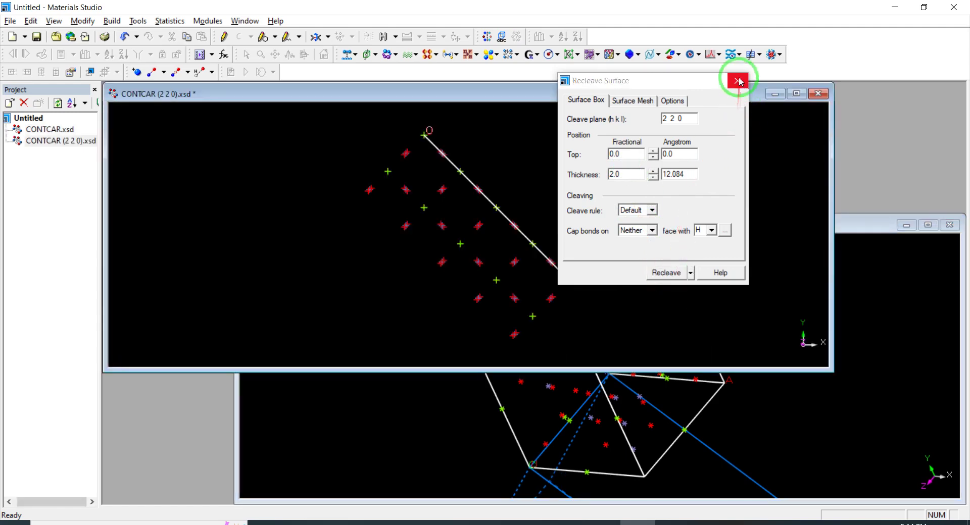
pyautogui.moveTo(463, 251); pyautogui.dragTo(491, 118, button='right')
pyautogui.moveTo(484, 206)
pyautogui.mouseDown(button='right')
pyautogui.moveTo(434, 260)
pyautogui.moveTo(440, 234)
pyautogui.moveTo(478, 214)
pyautogui.moveTo(474, 195)
pyautogui.mouseUp(button='right')
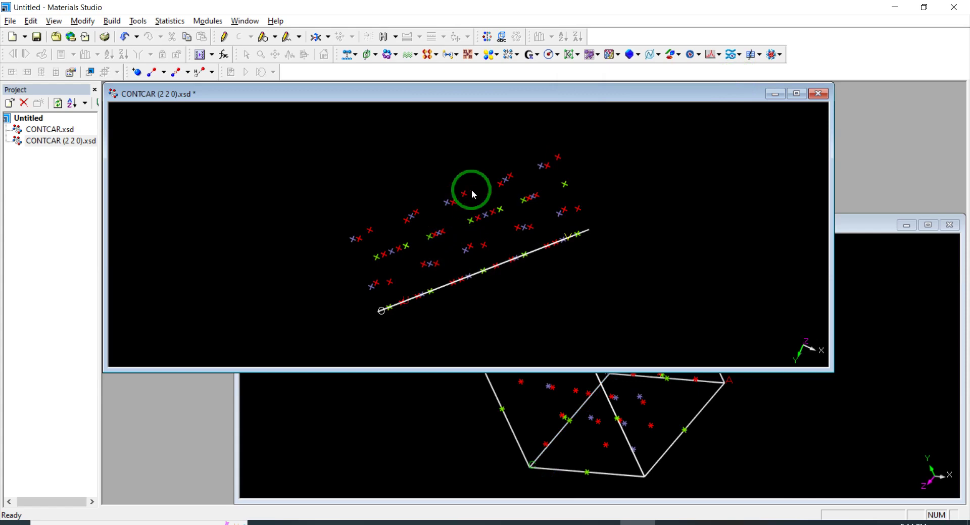
pyautogui.moveTo(474, 195); pyautogui.dragTo(456, 177, button='right')
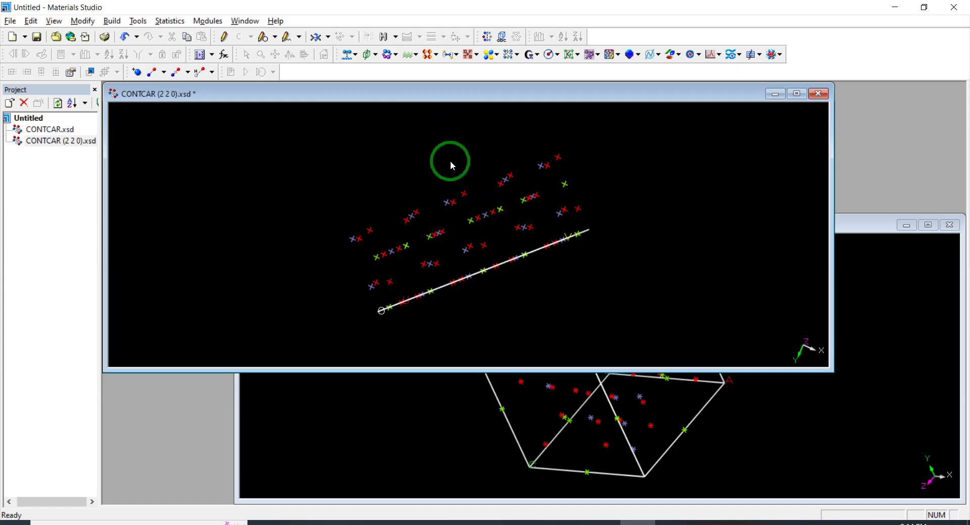
pyautogui.moveTo(453, 166); pyautogui.dragTo(421, 141, button='right')
# Step: Build a vacuum slab from CONTCAR (2 2 0) with a 50.00 Å vacuum layer along C
pyautogui.click(112, 21)
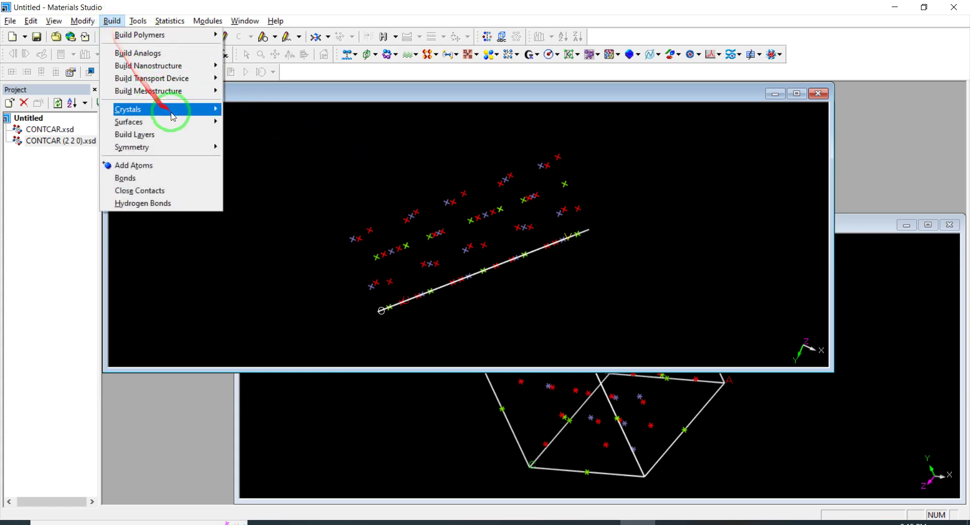
pyautogui.moveTo(181, 128)
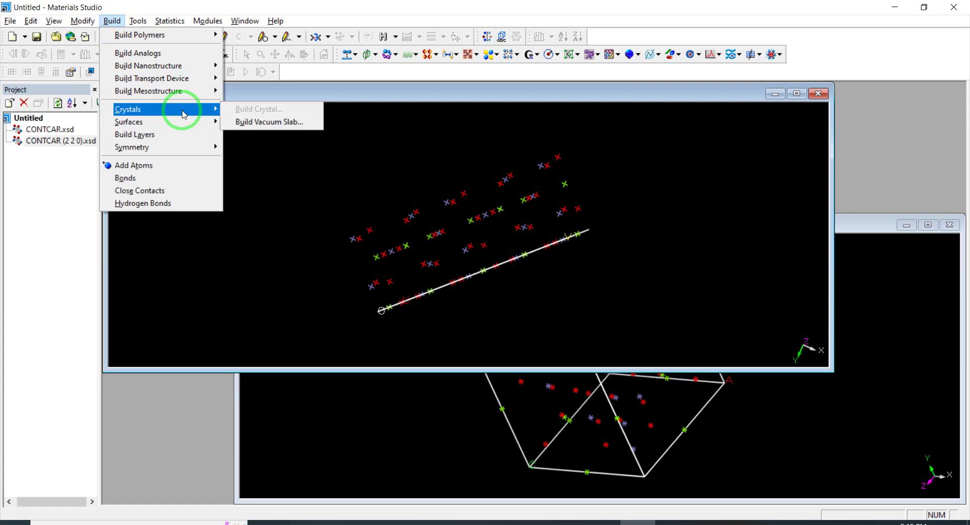
pyautogui.click(254, 122)
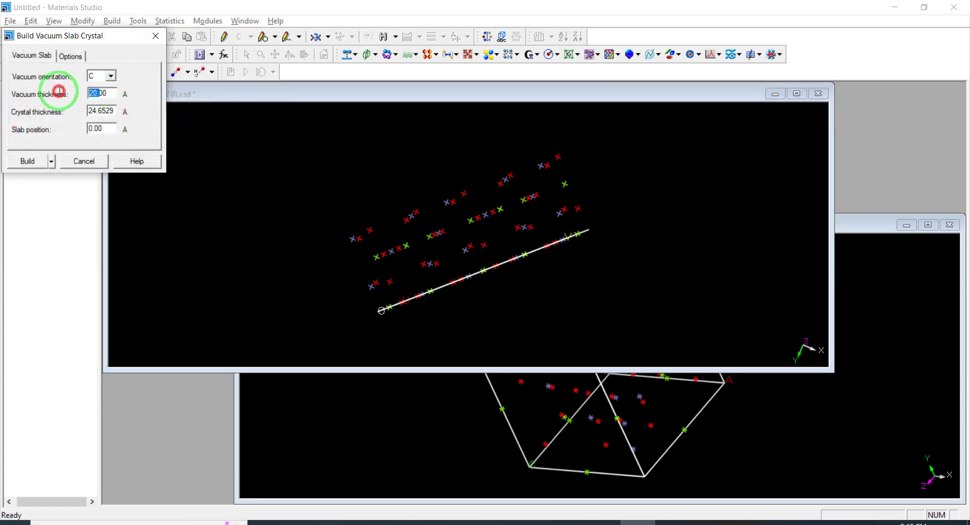
pyautogui.moveTo(116, 93); pyautogui.dragTo(43, 92)
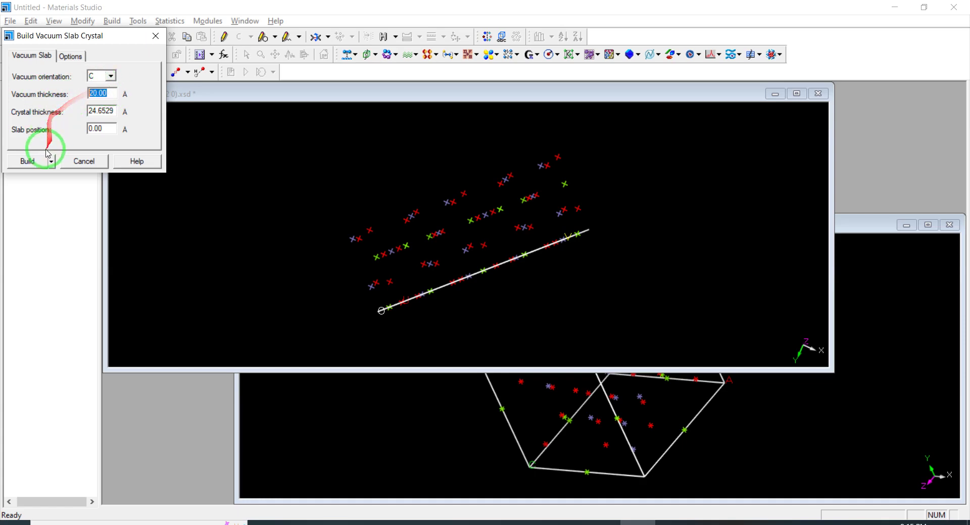
pyautogui.click(28, 165)
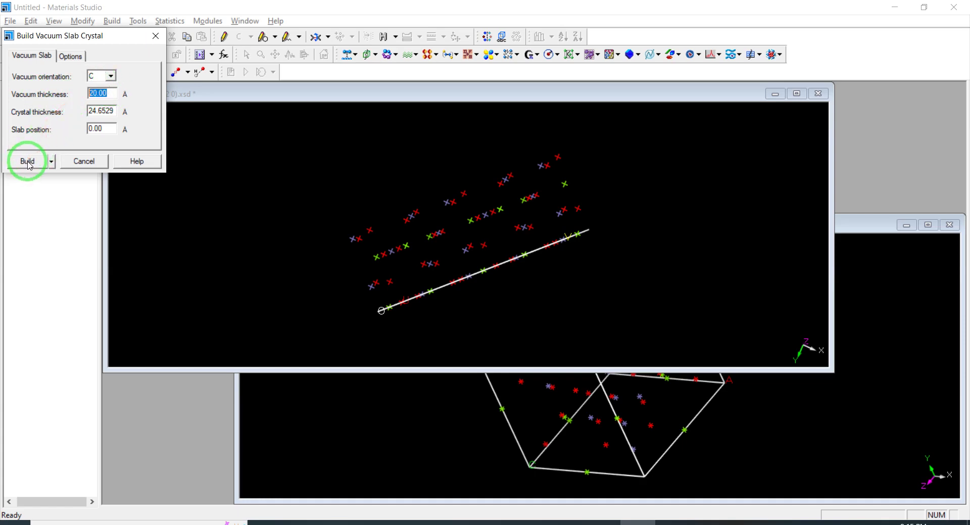
pyautogui.click(28, 165)
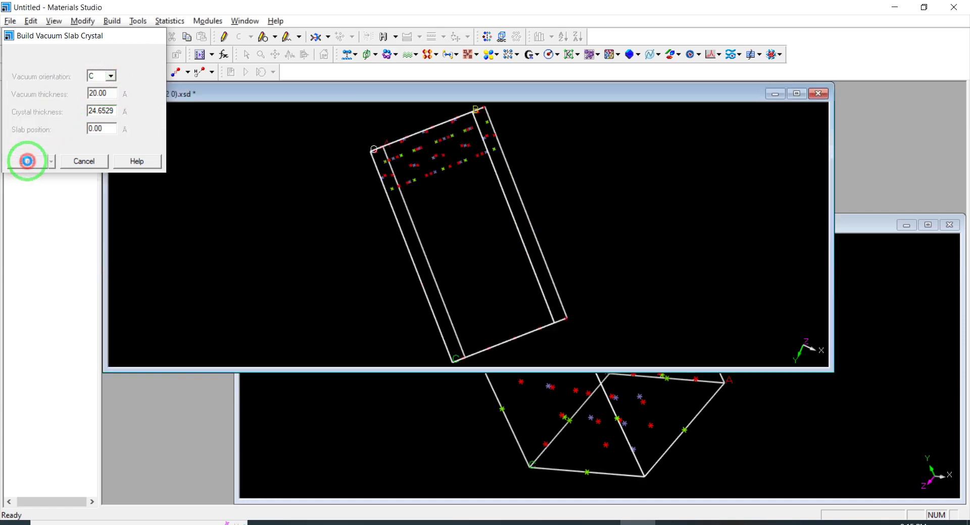
pyautogui.click(503, 313)
pyautogui.moveTo(503, 310)
pyautogui.mouseDown()
pyautogui.moveTo(487, 227)
pyautogui.moveTo(453, 153)
pyautogui.mouseUp()
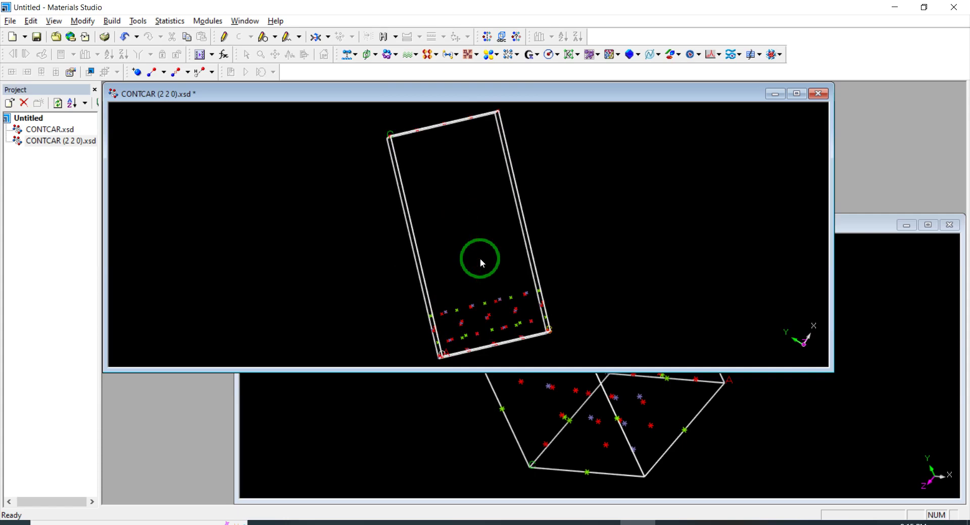
pyautogui.moveTo(456, 157); pyautogui.dragTo(483, 197)
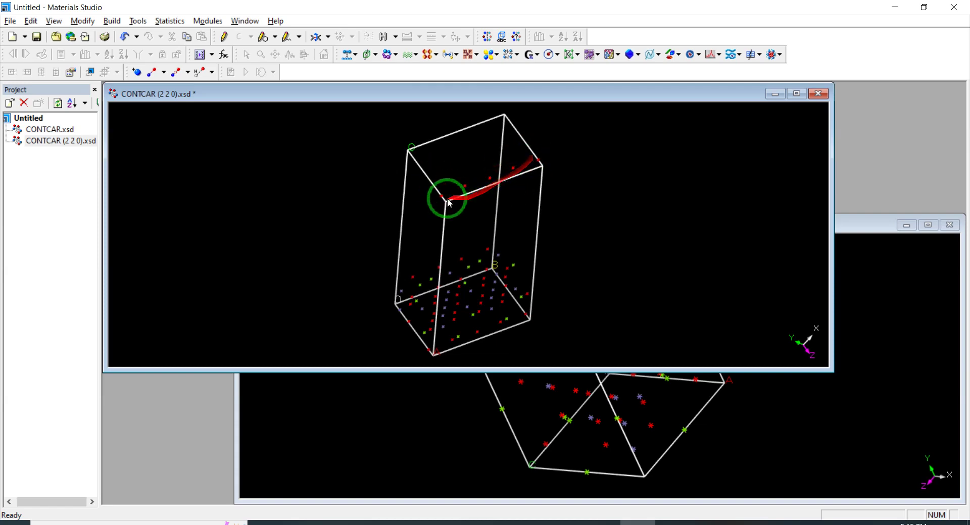
pyautogui.moveTo(498, 225)
pyautogui.mouseDown()
pyautogui.moveTo(472, 210)
pyautogui.moveTo(470, 183)
pyautogui.moveTo(469, 195)
pyautogui.mouseUp()
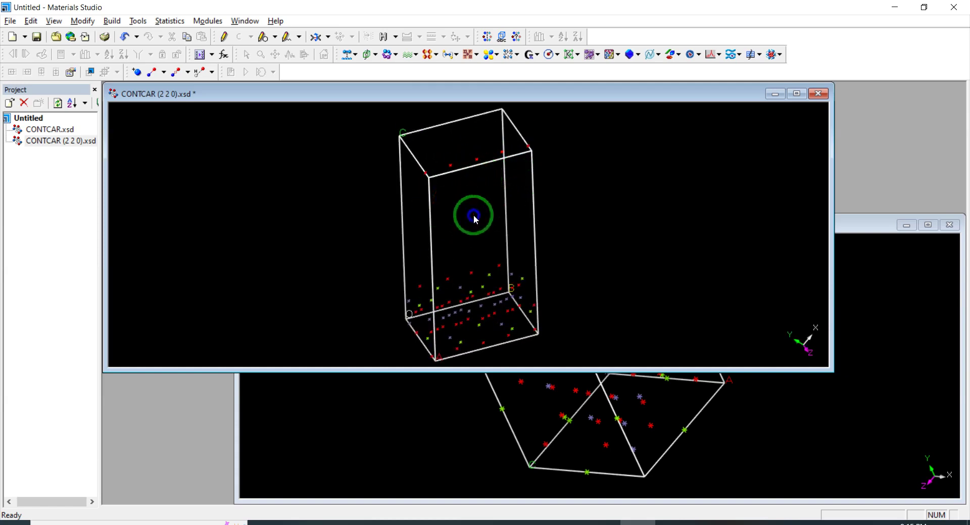
pyautogui.moveTo(476, 218); pyautogui.dragTo(471, 219, button='right')
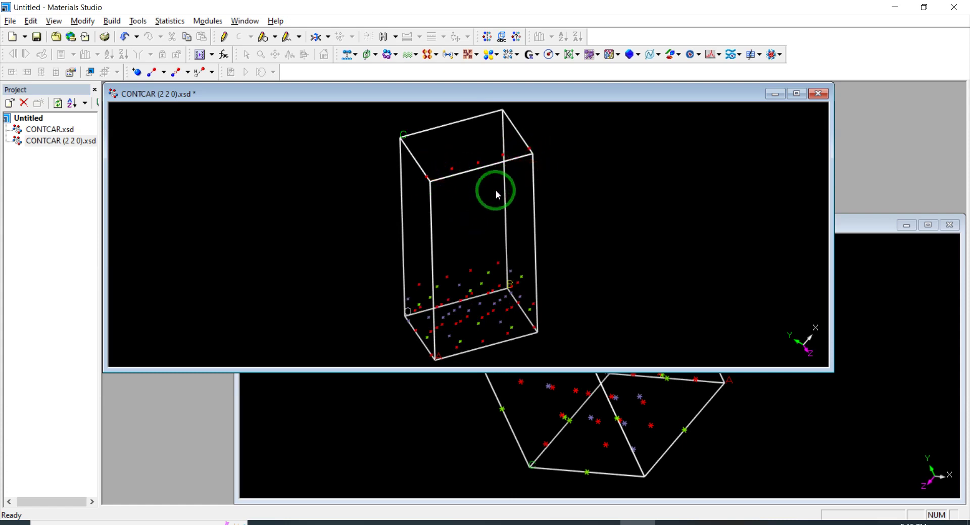
pyautogui.moveTo(503, 231); pyautogui.dragTo(475, 228, button='right')
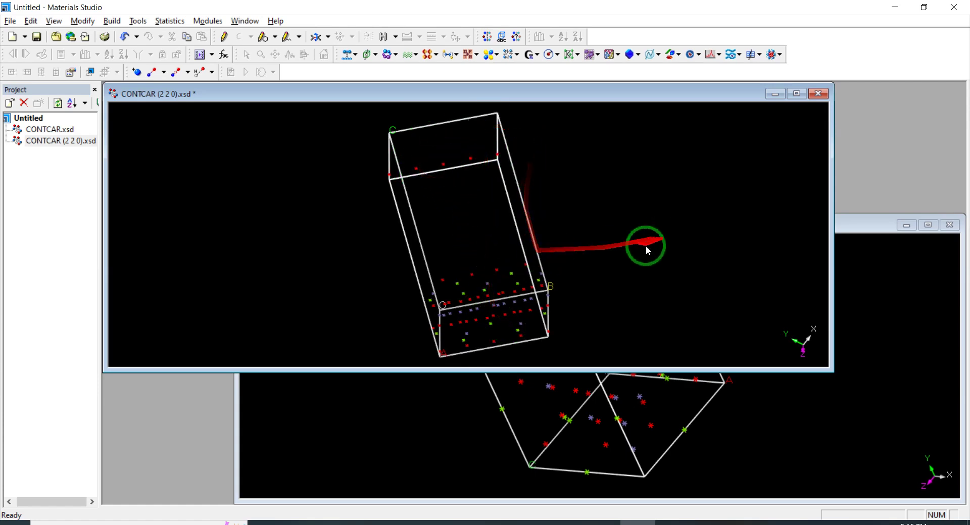
pyautogui.moveTo(457, 302); pyautogui.dragTo(468, 253, button='right')
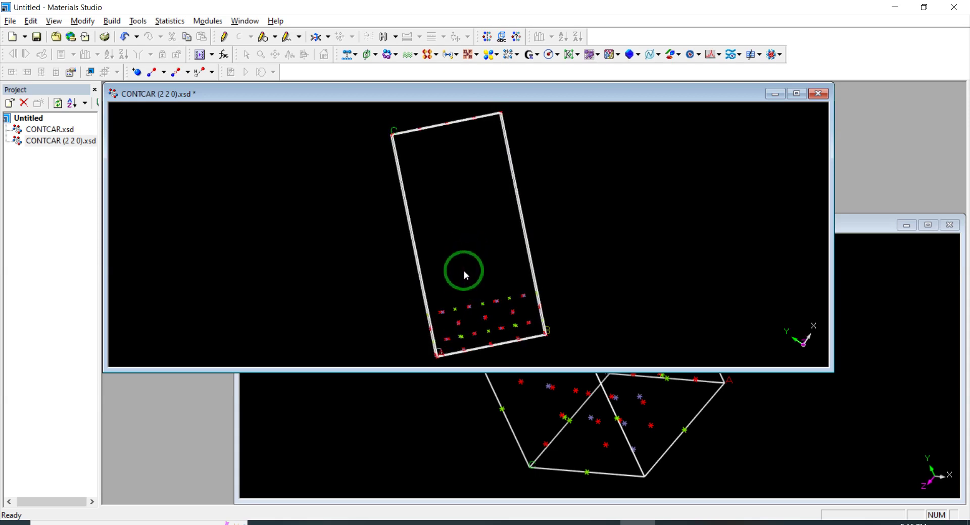
# Step: Export the slab as CIF, overwriting CONTCAR (2 2 0).cif on the Desktop
pyautogui.click(11, 21)
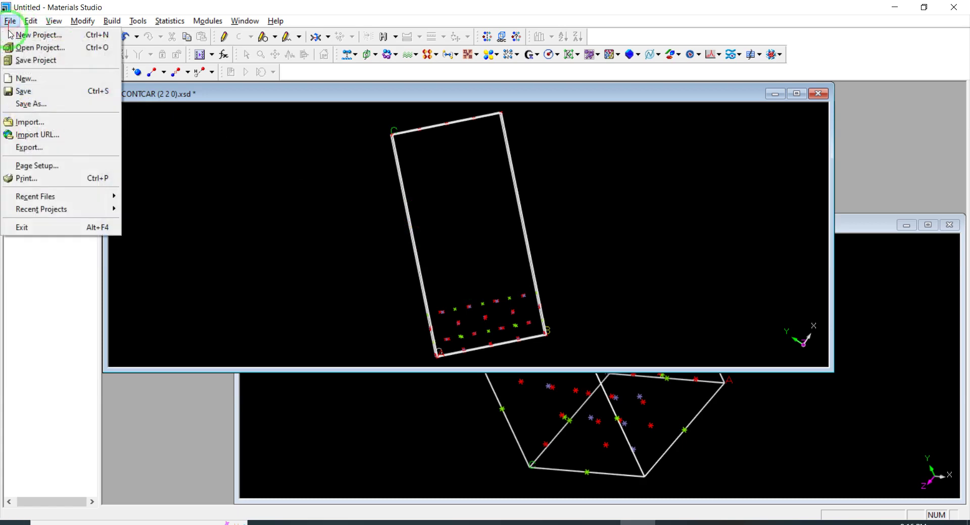
pyautogui.click(56, 147)
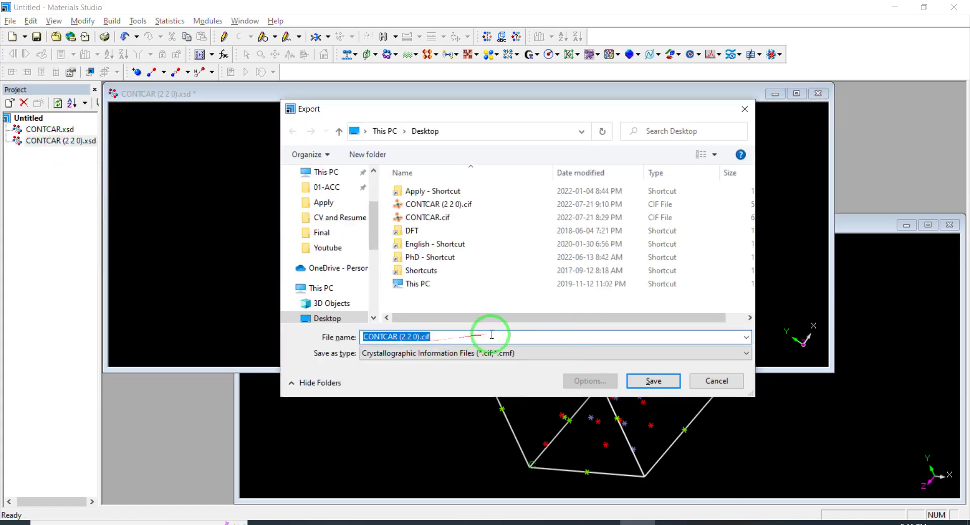
pyautogui.doubleClick(445, 205)
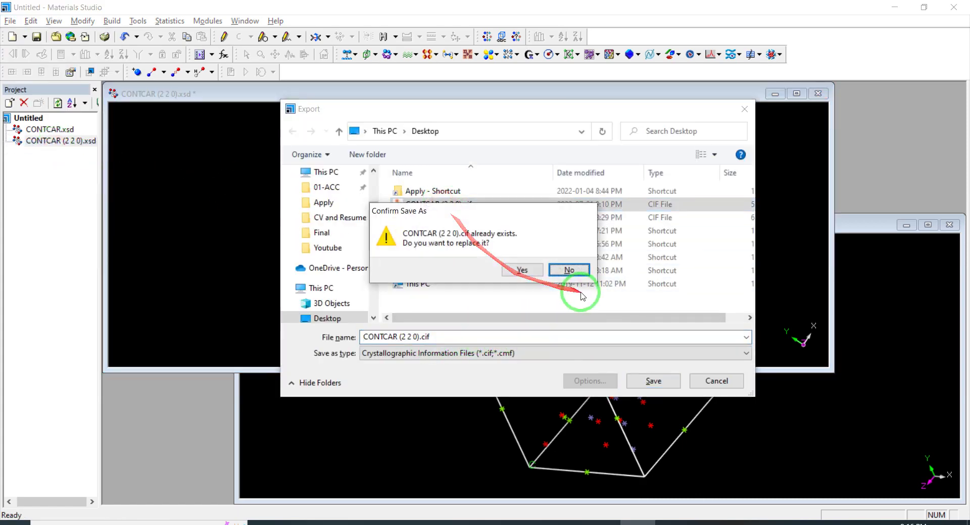
pyautogui.click(530, 270)
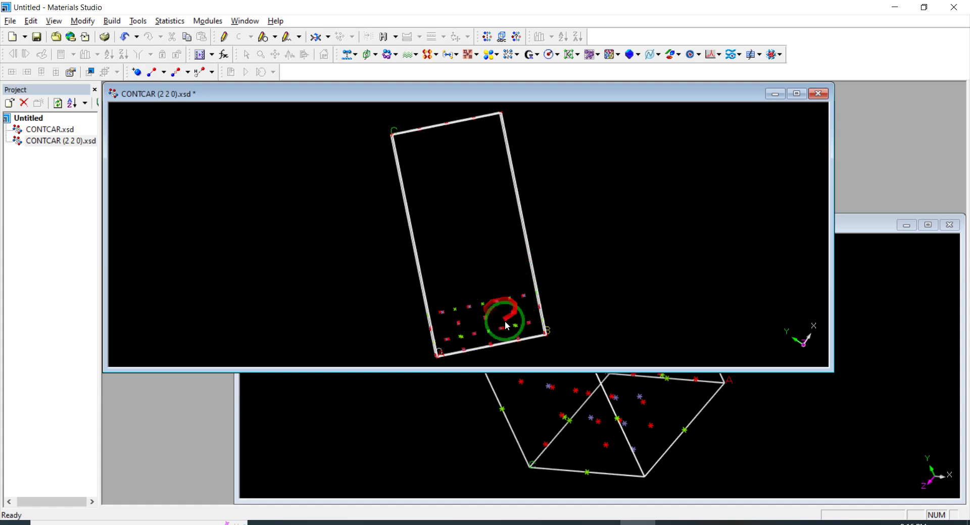
pyautogui.moveTo(492, 326); pyautogui.dragTo(455, 338, button='right')
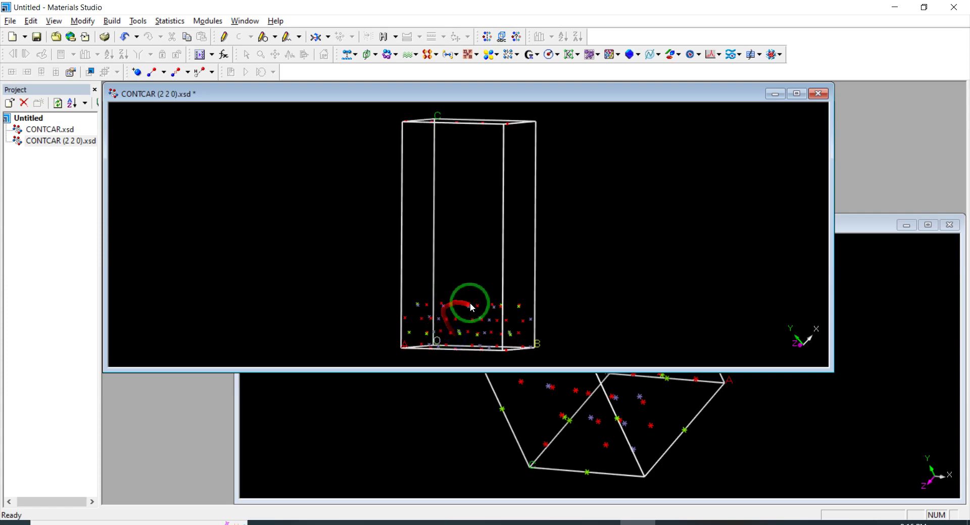